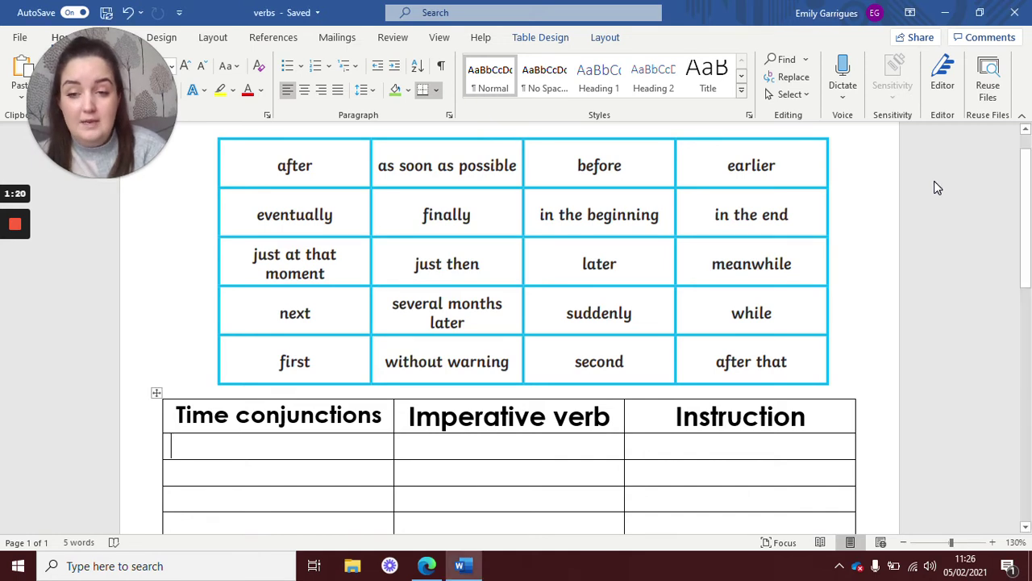
Scroll down until the empty eight-row table below the word bank is fully visible
scroll(934, 188, down, 3)
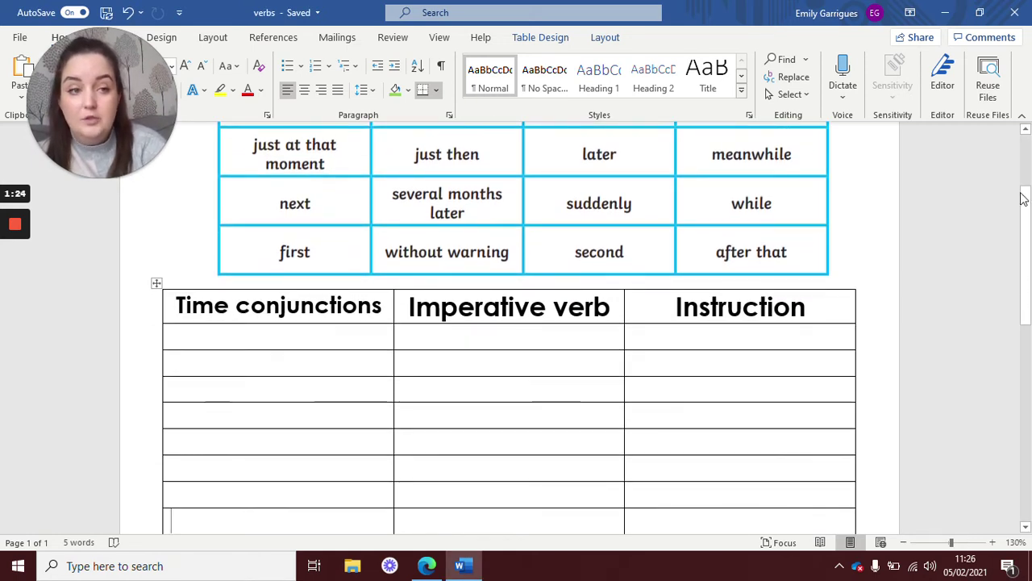
drag(1026, 200, 1026, 214)
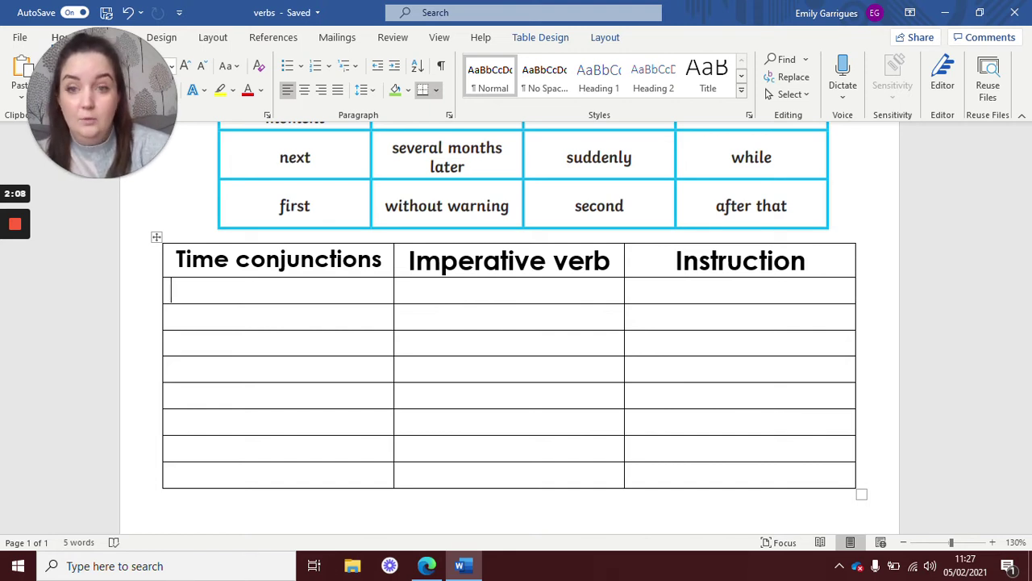
Fill row one with First, check and 'the animals are safe in their enclosures.', then start row two with Secondly,
text(First)
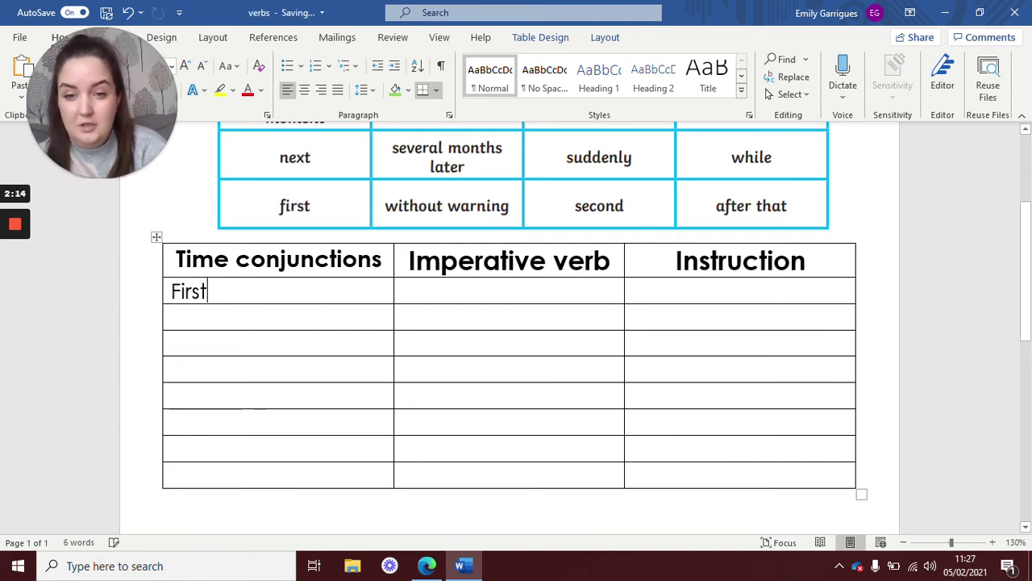
click(401, 290)
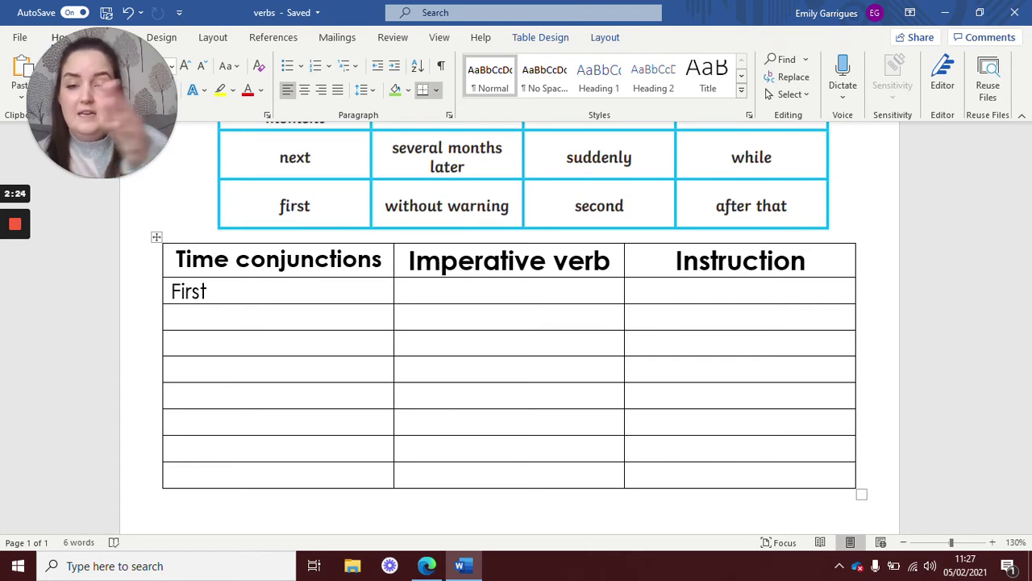
text(check)
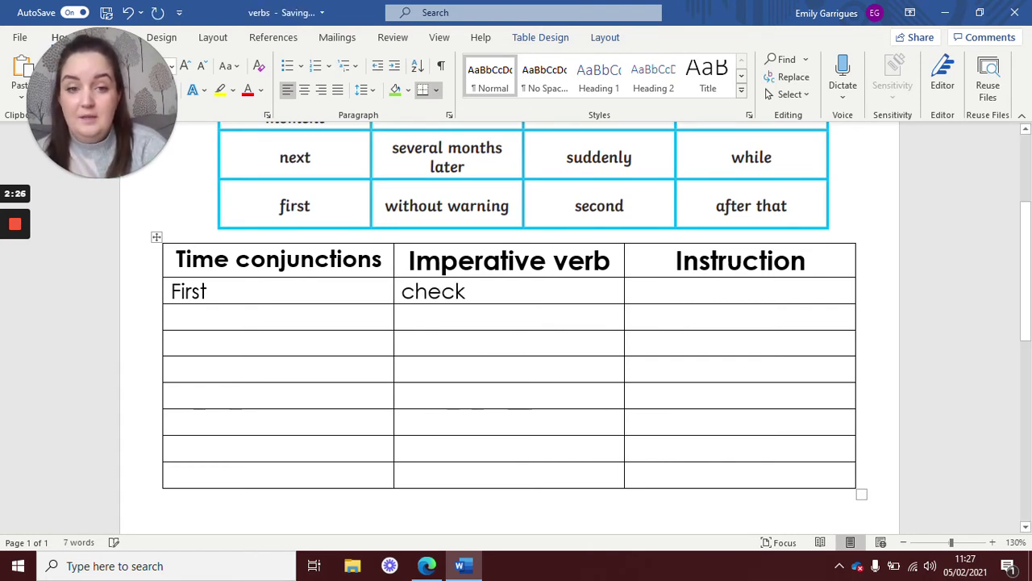
click(633, 290)
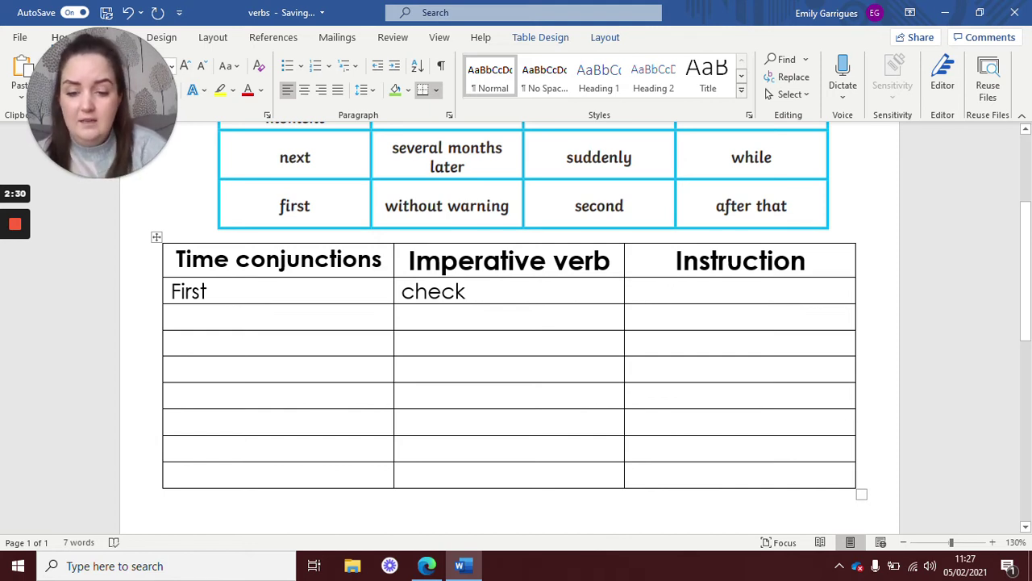
text(the)
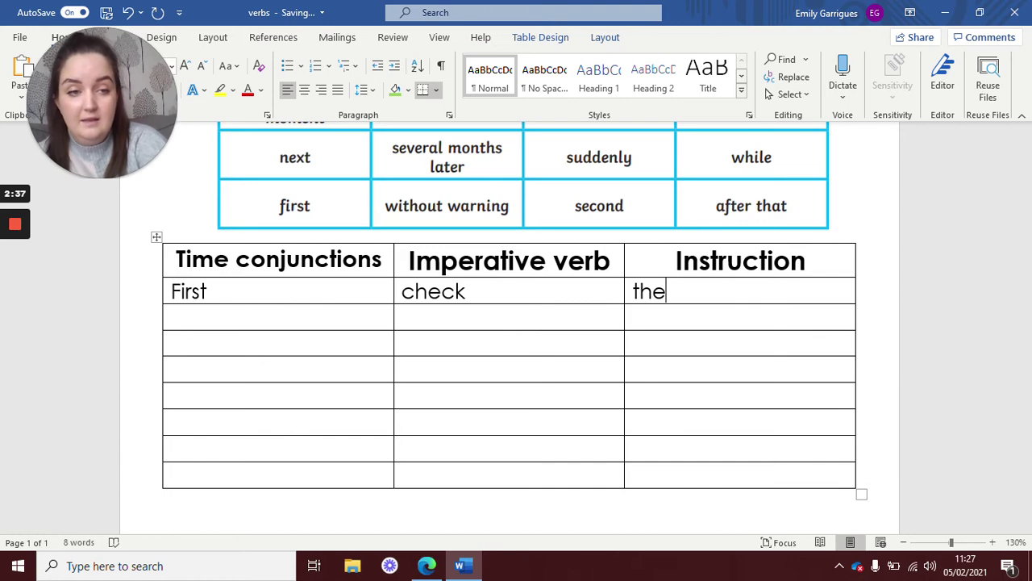
text(animals are safe in their enclosures.)
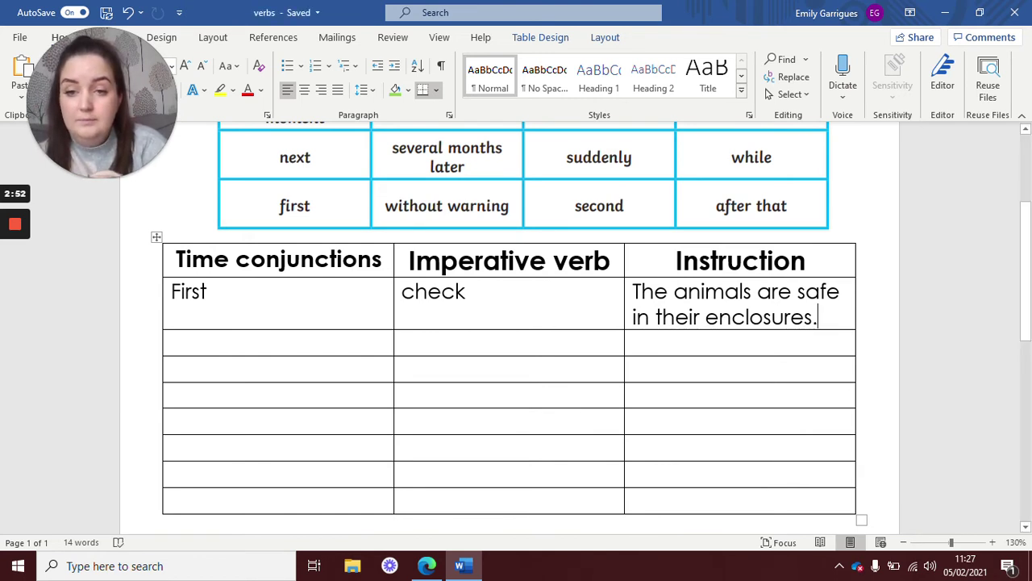
click(171, 342)
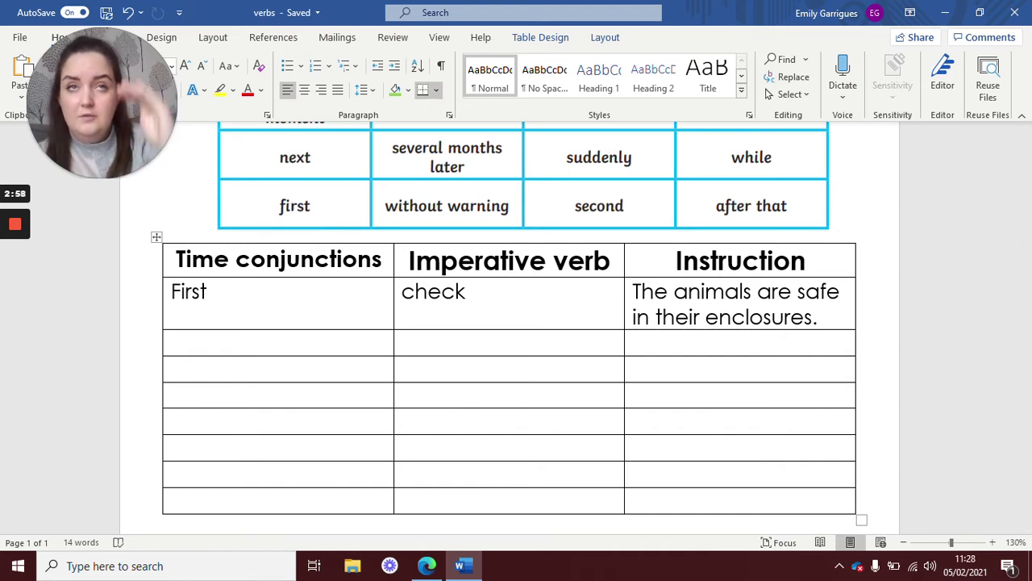
text(Secondly,)
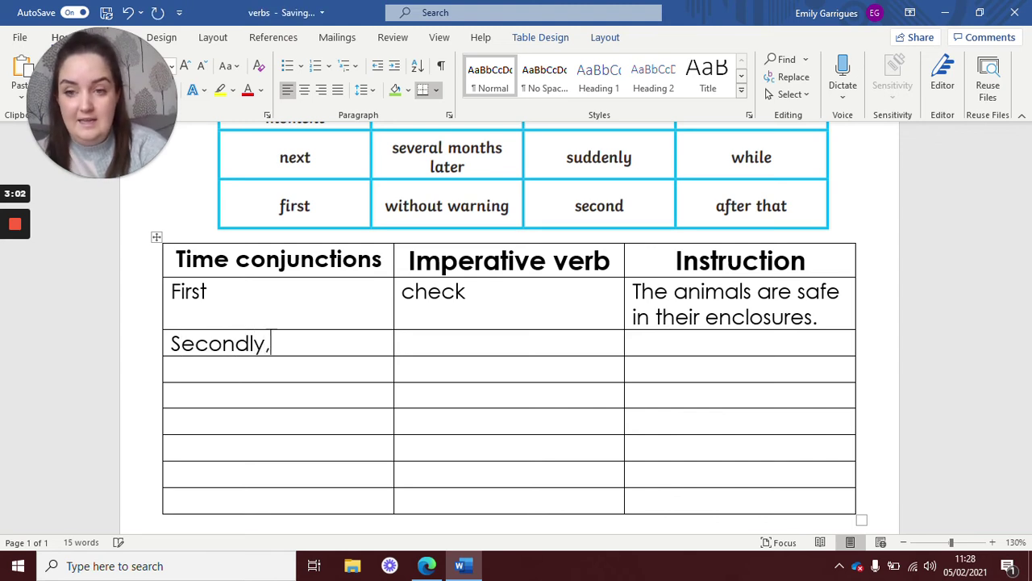
Add a comma after First and complete row two with inspect and 'the animals for any injuries.'
click(207, 291)
text(,)
click(408, 343)
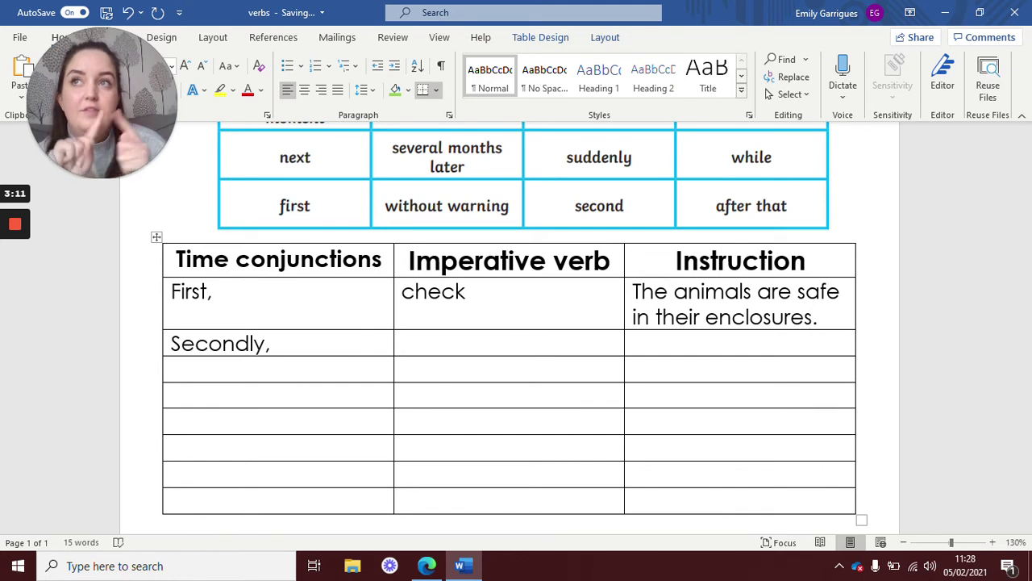
text(inspect)
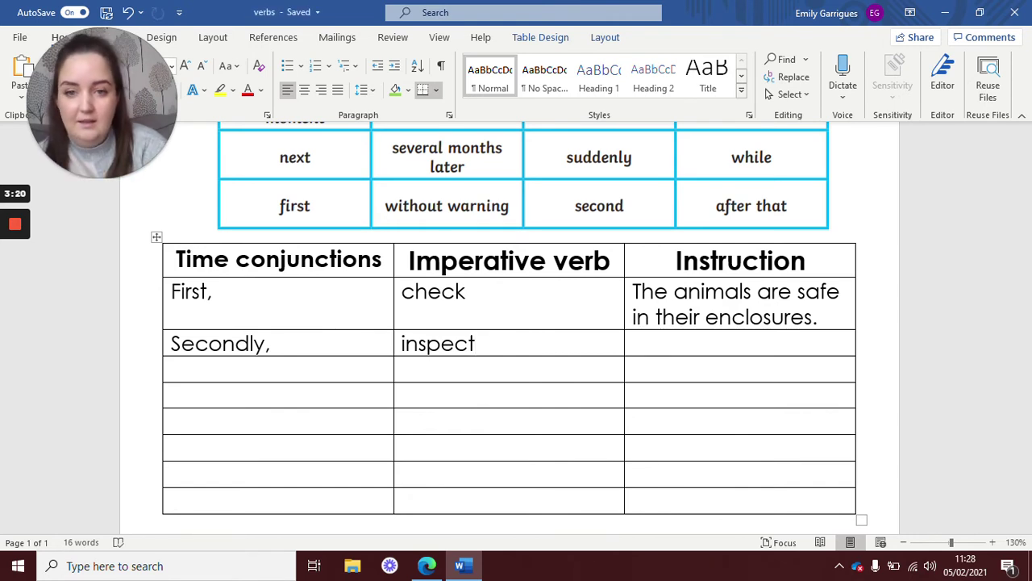
click(633, 343)
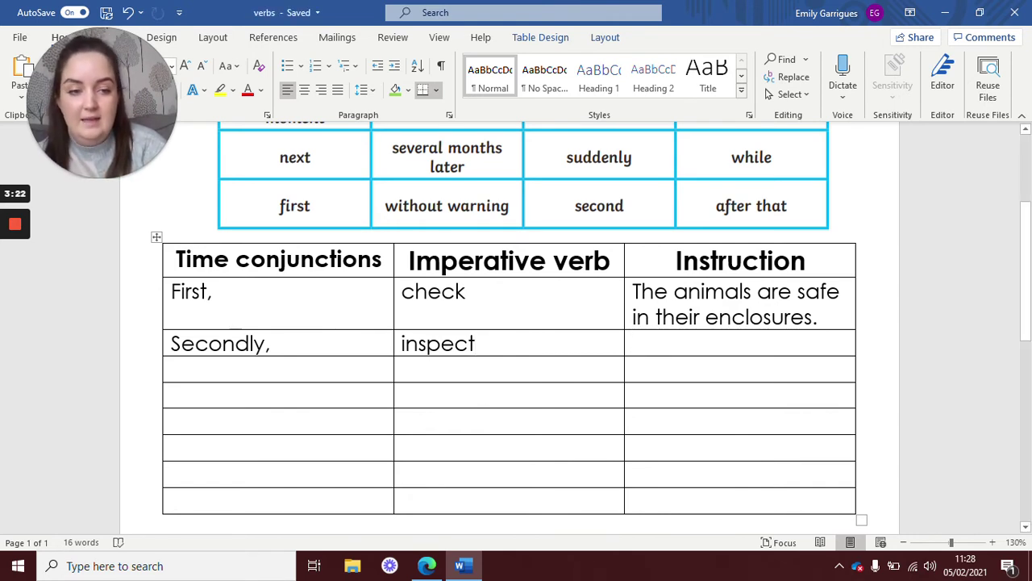
text(the animals for any injuries.)
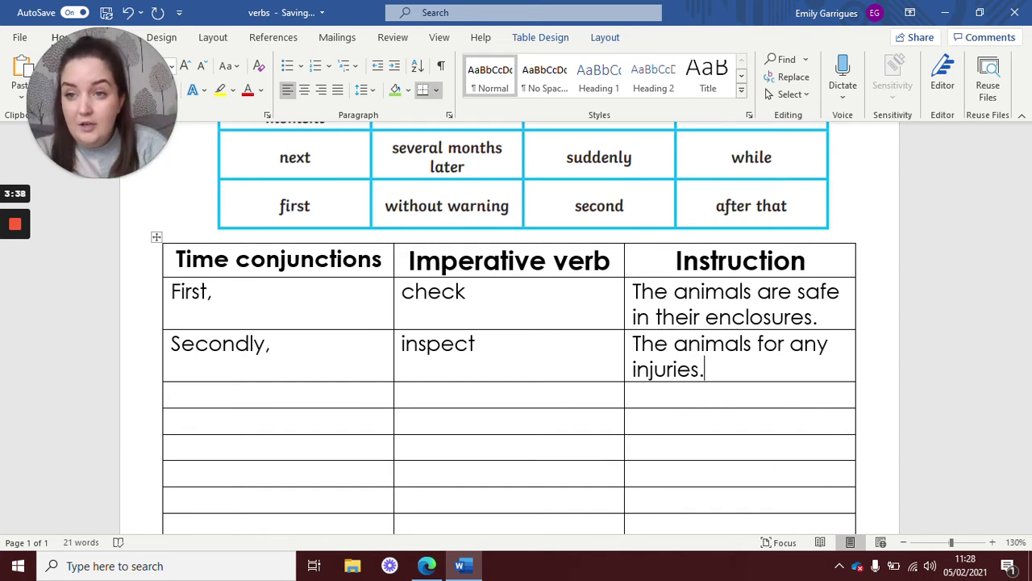
click(171, 394)
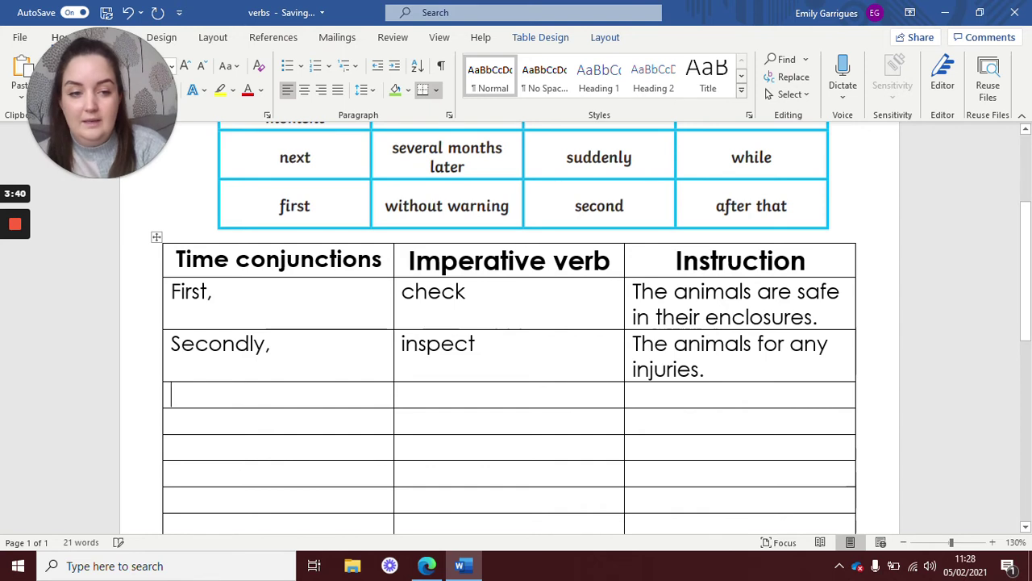
Fill row three with Next, clean and refill, and their water, then start row four with After
text(Next,)
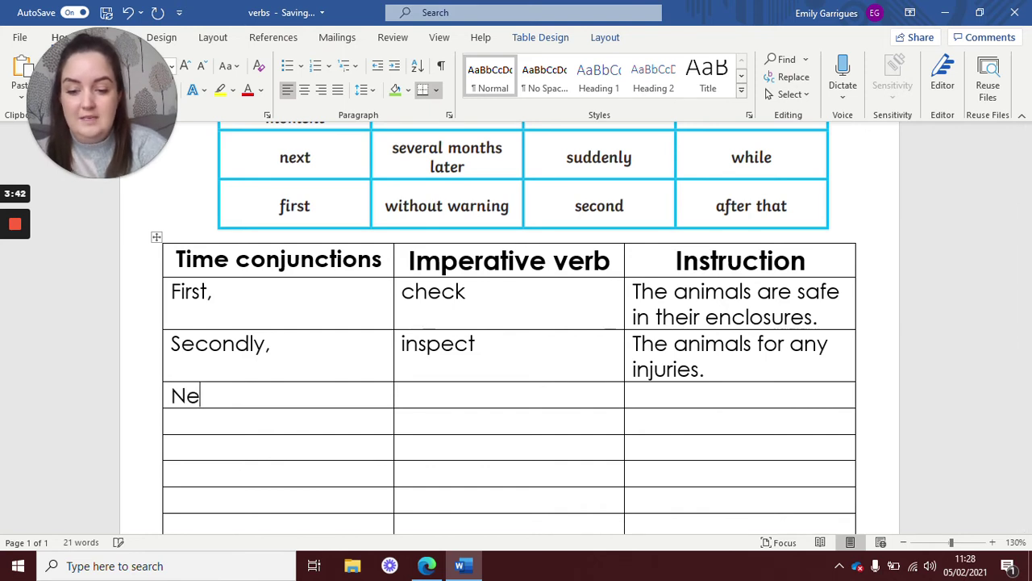
click(403, 394)
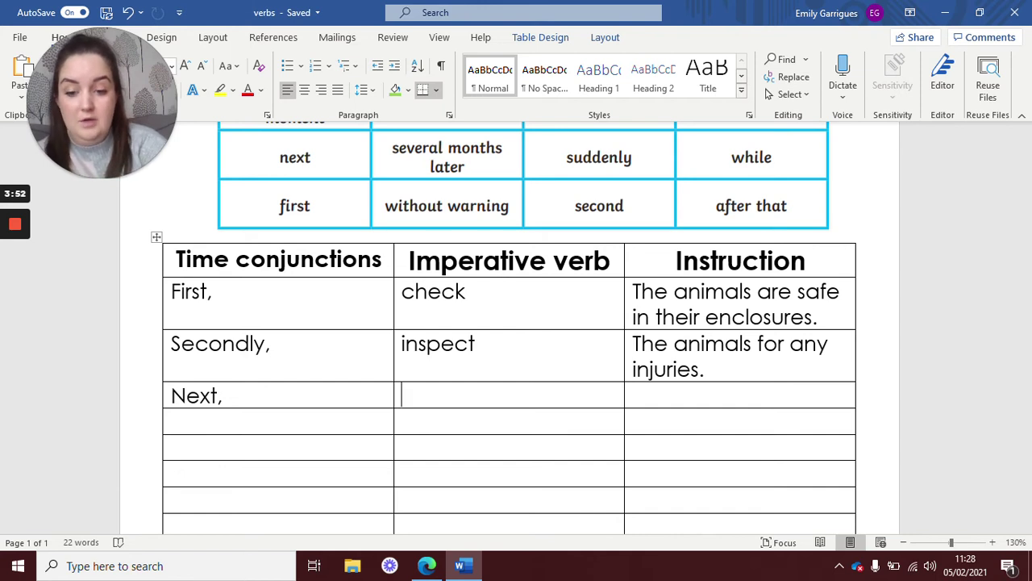
text(clean)
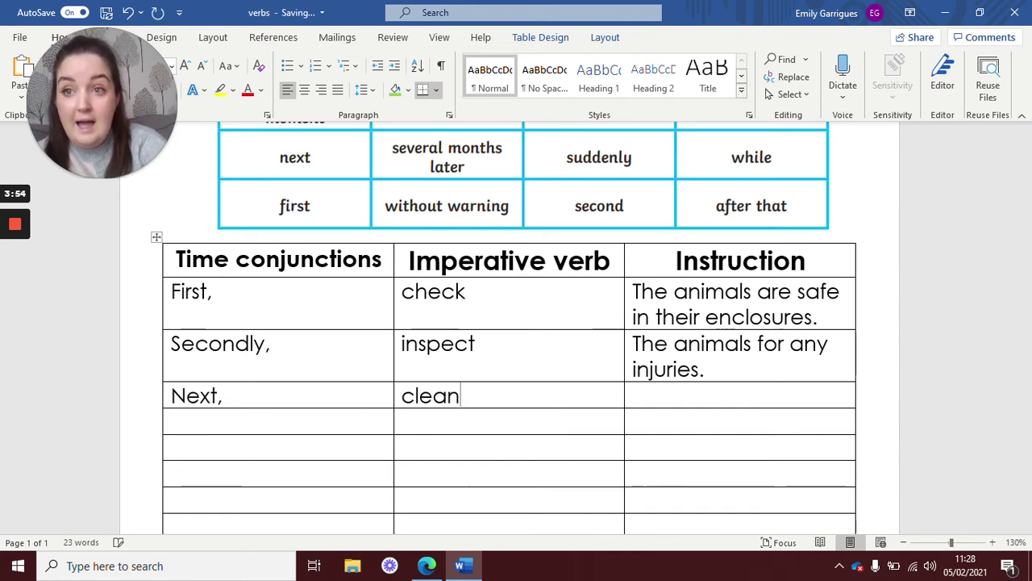
text( and refill)
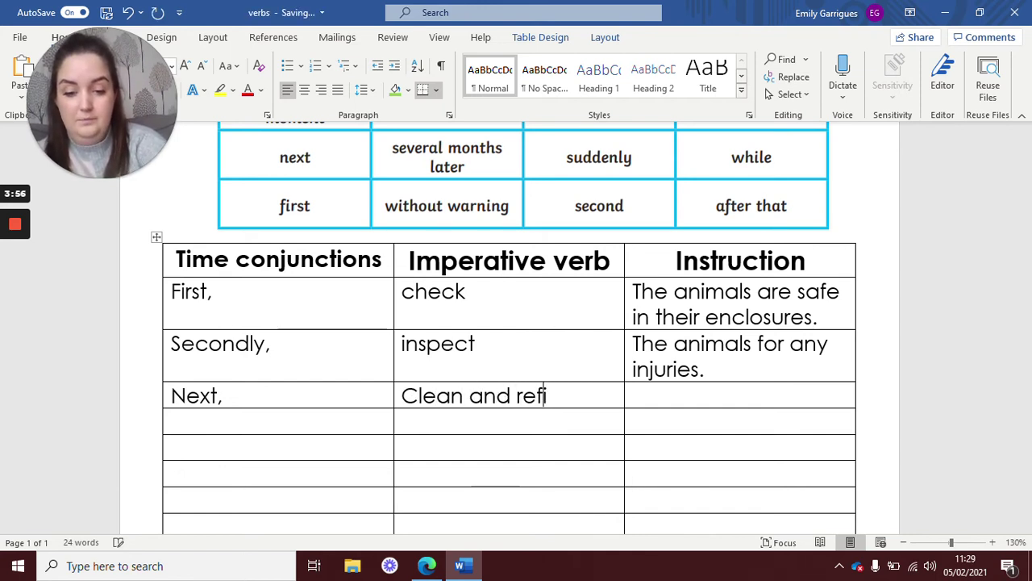
click(634, 396)
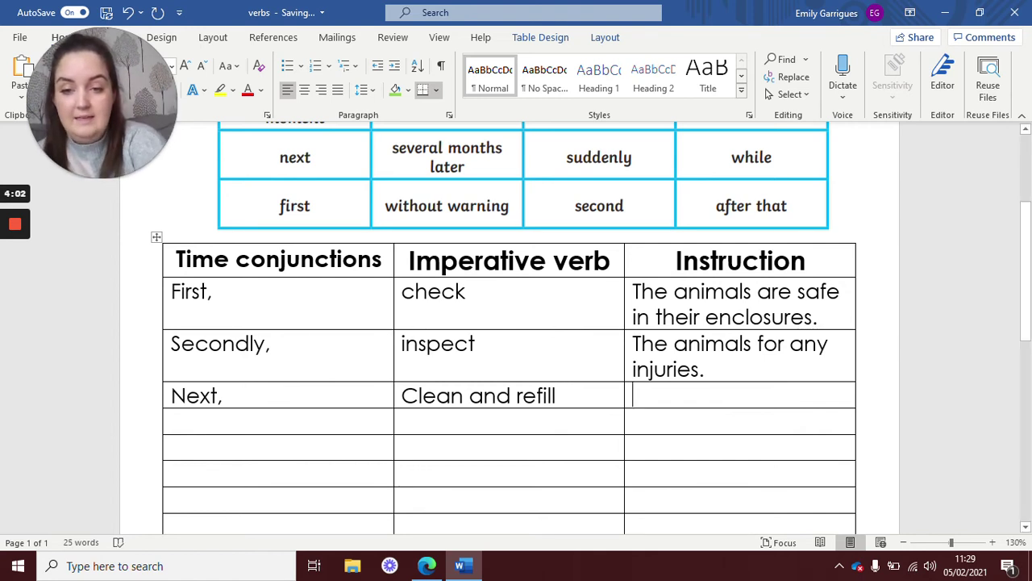
text(their water)
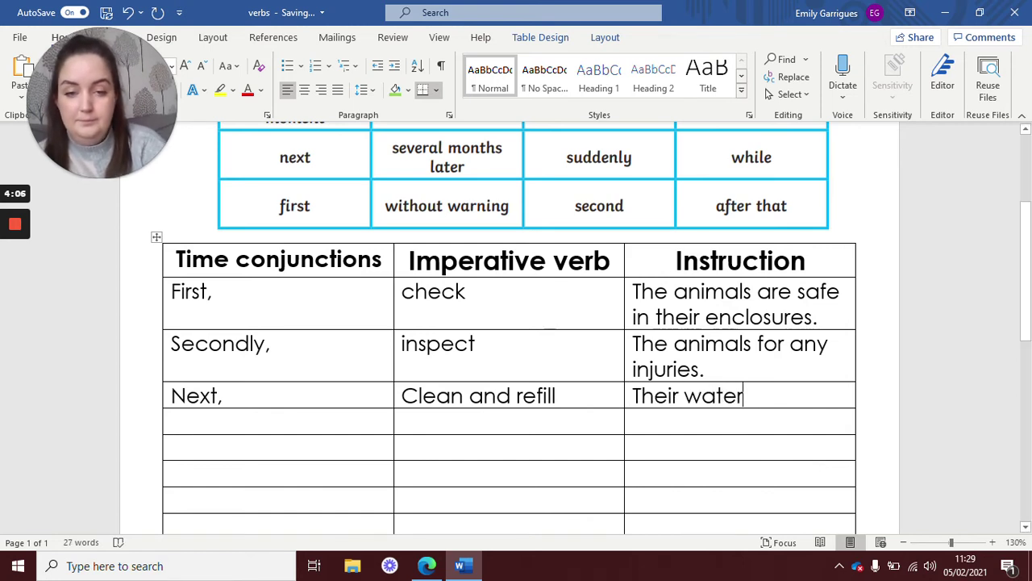
click(172, 421)
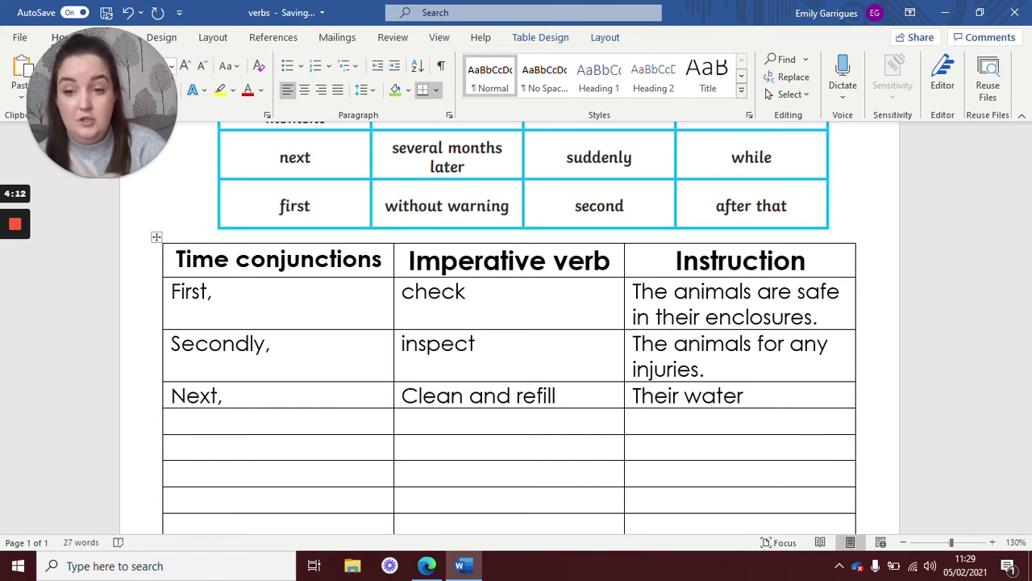
text(After)
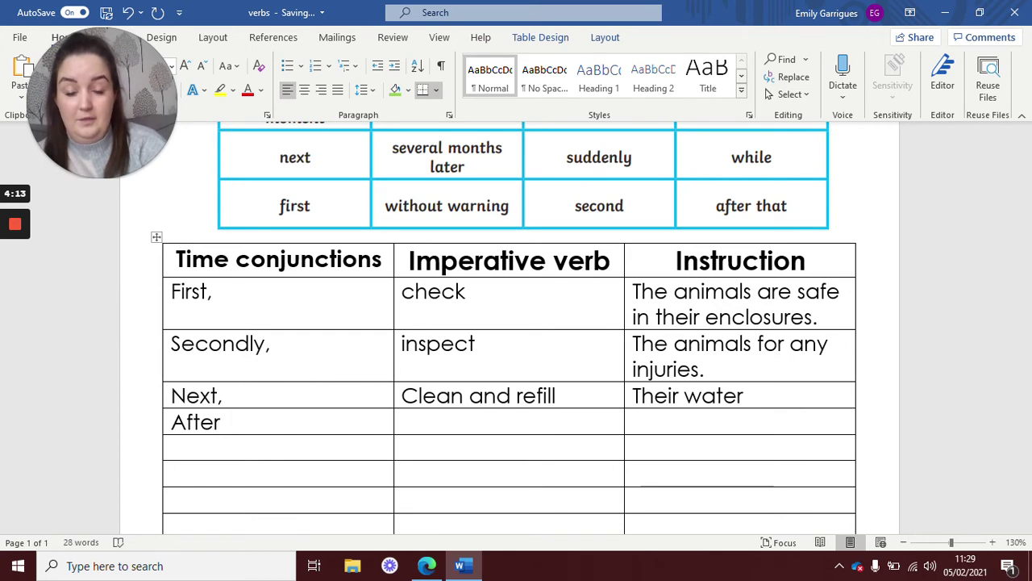
Complete row four with chop and 'their food up.', correcting the stray typed letters
click(402, 421)
text(chope)
key(BackSpace)
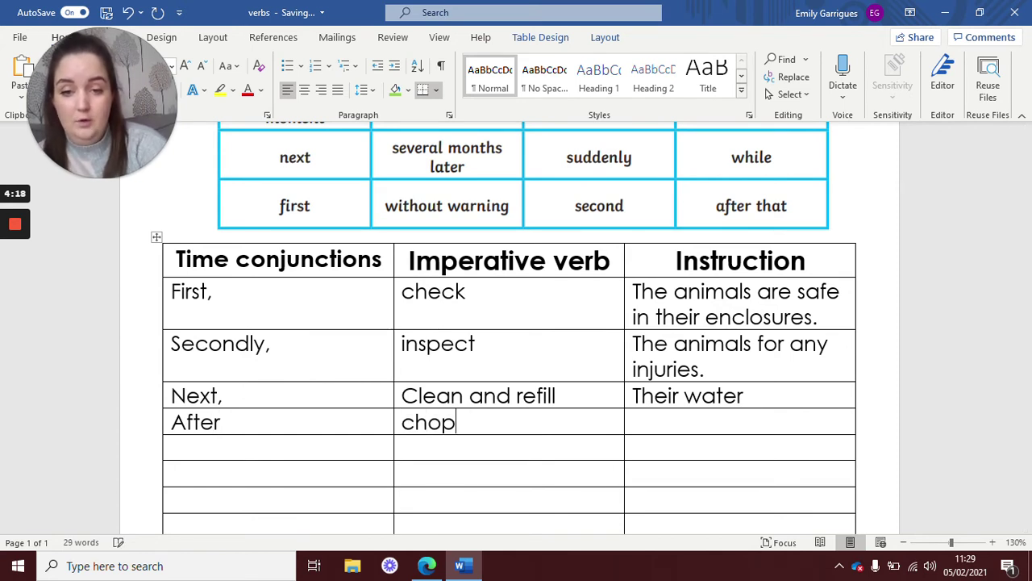
click(634, 421)
text(their foodu)
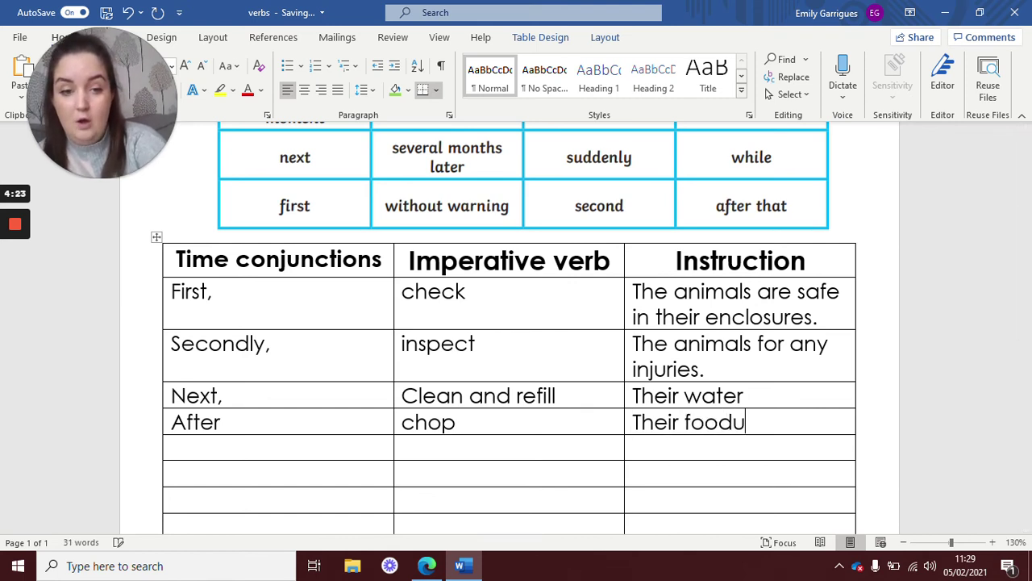
key(BackSpace)
text(up.)
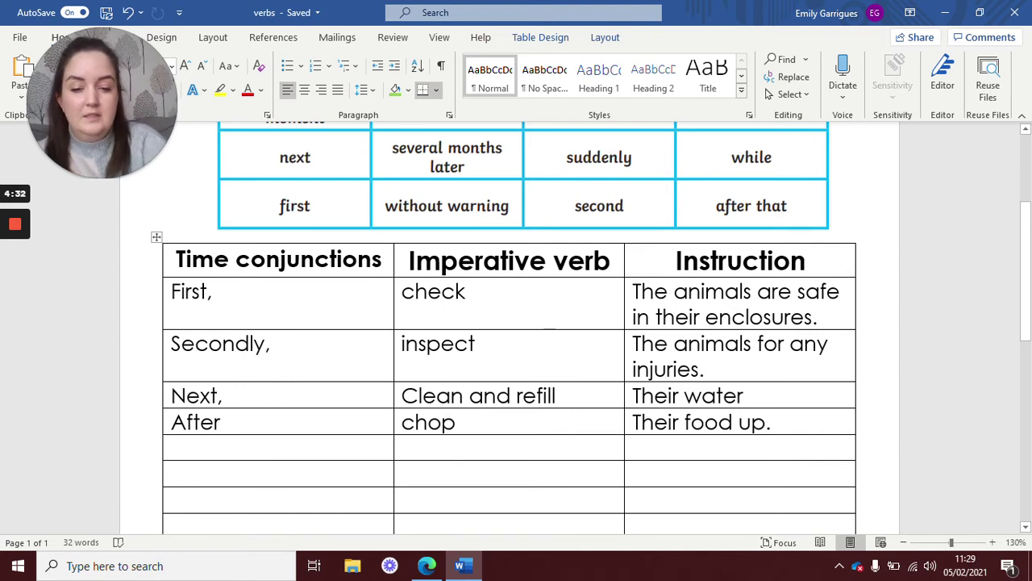
scroll(1027, 268, down, 2)
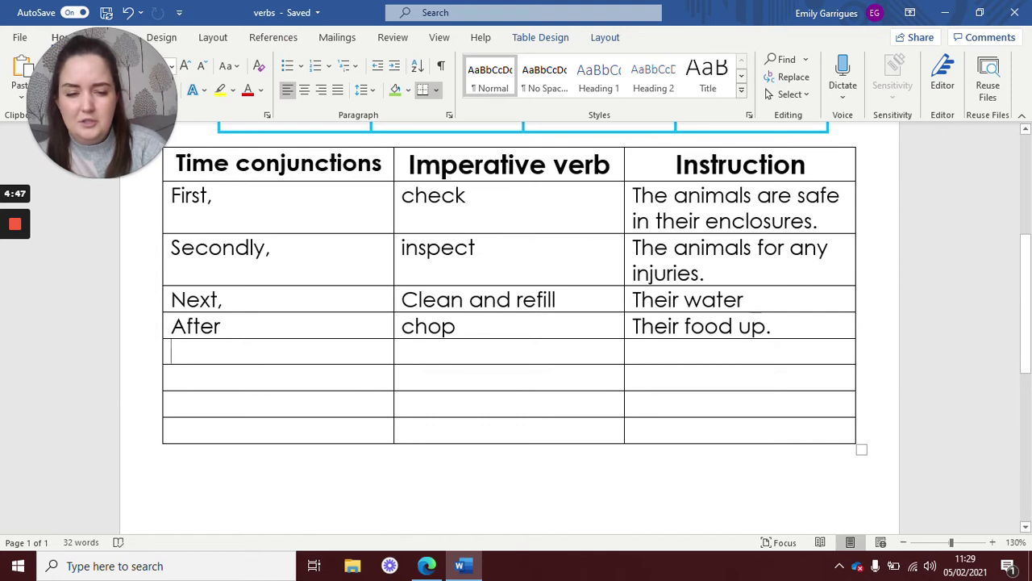
Type Next in row five and add commas after After and Next
text(Next)
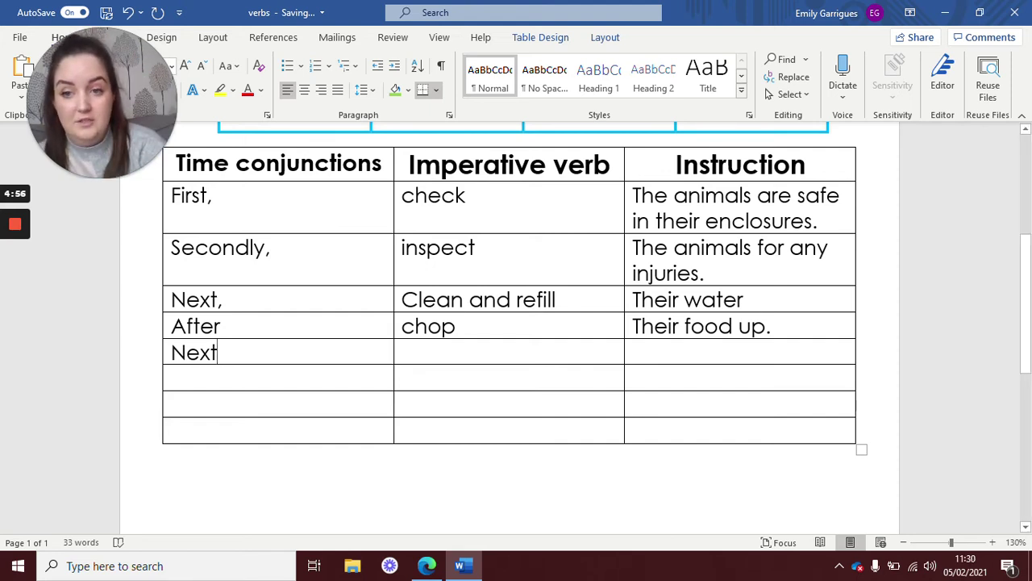
click(220, 326)
text(,)
click(220, 353)
text(,)
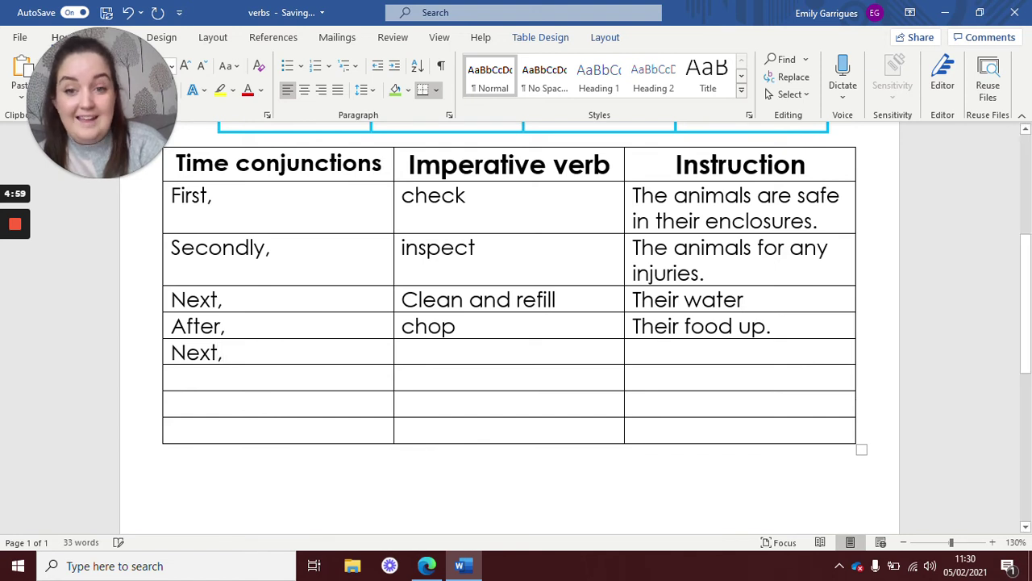
Complete row five with wash and 'their sleeping and toilet areas.'
click(401, 353)
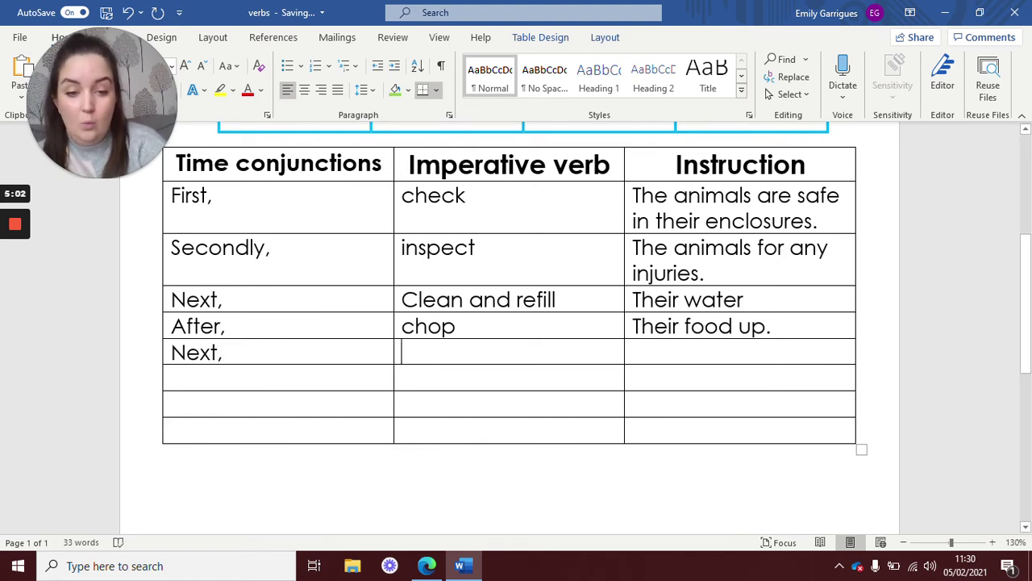
text(wash)
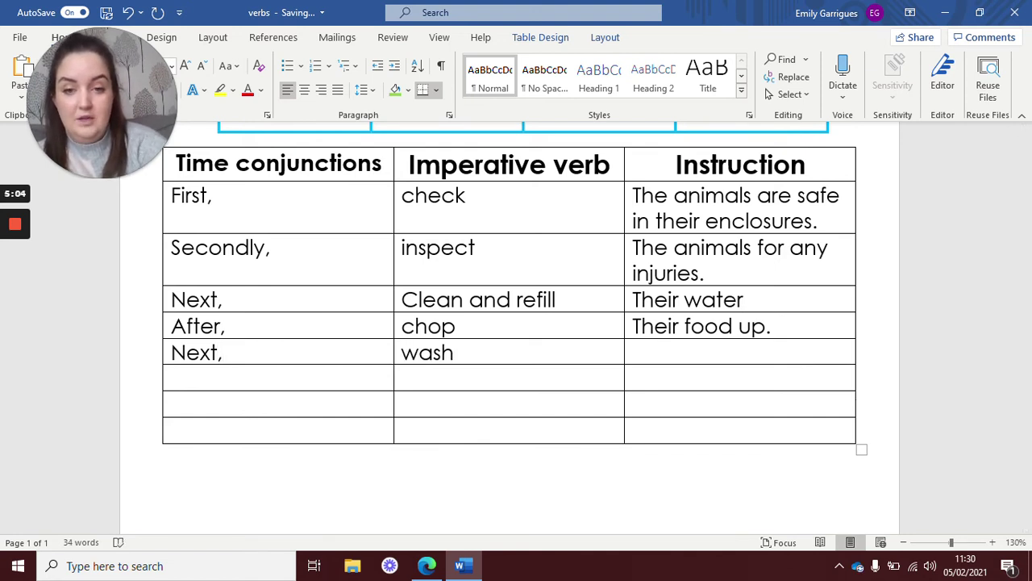
key(Tab)
text(their)
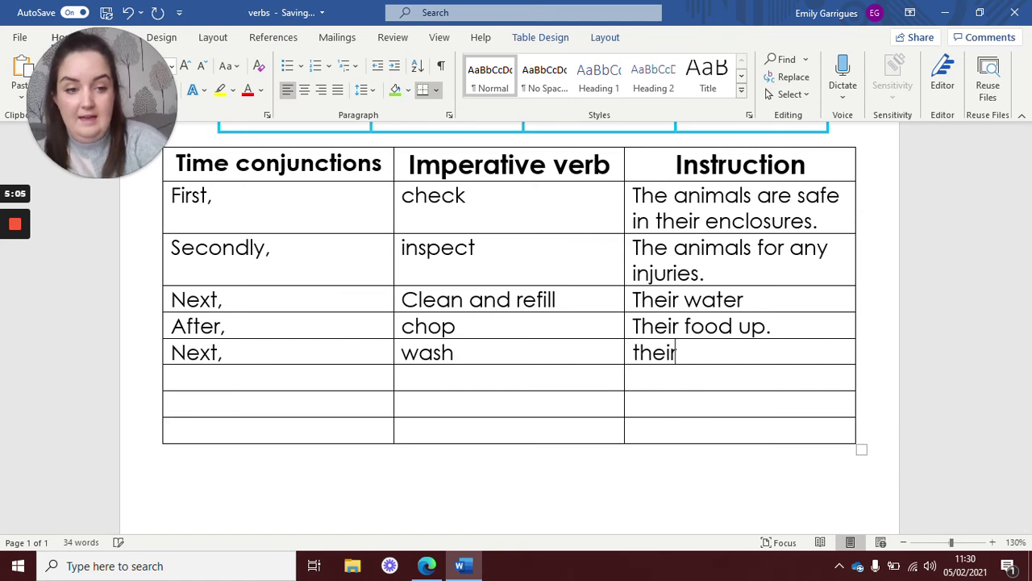
text( sleeping and )
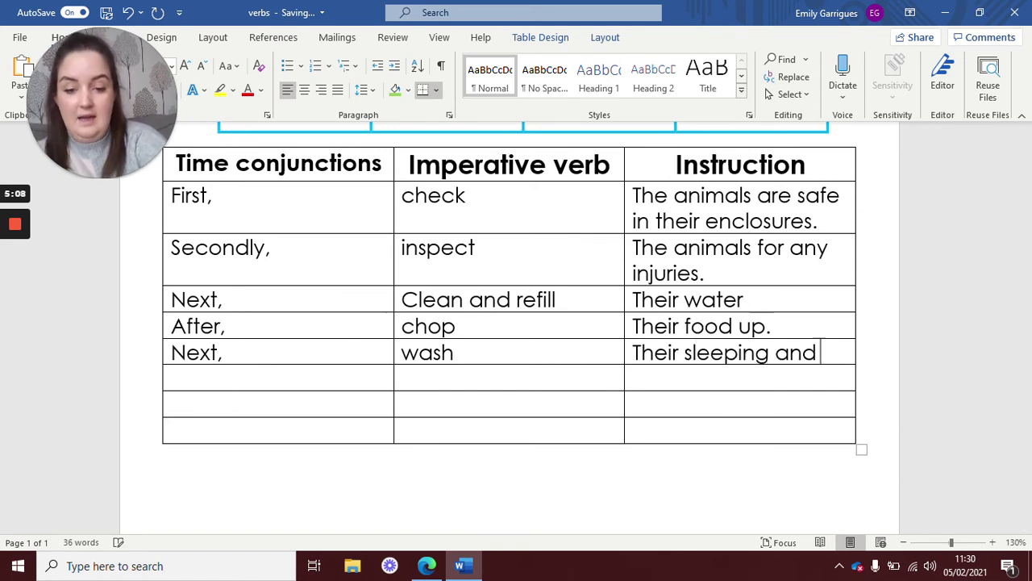
text(toilet areas.)
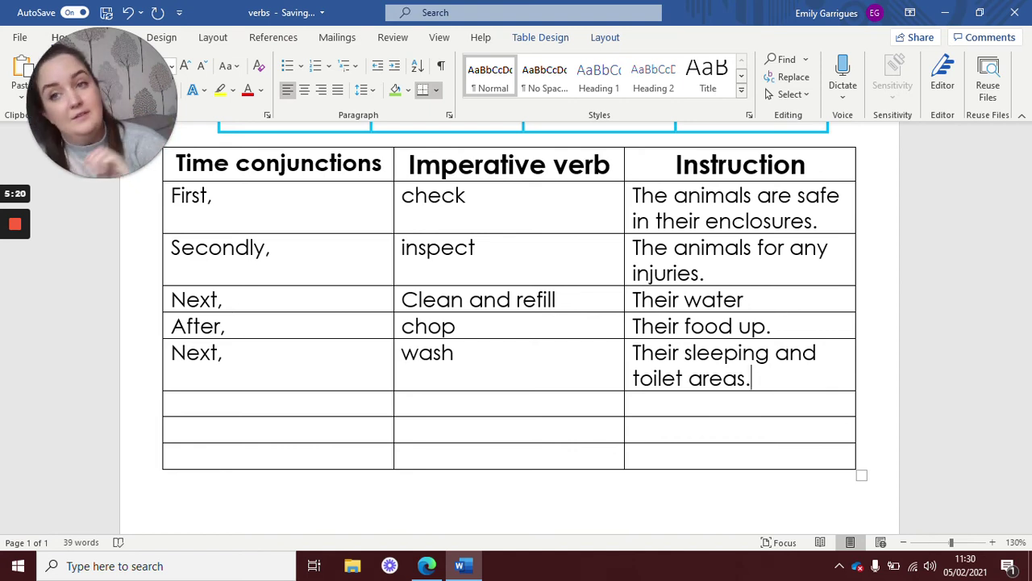
click(172, 403)
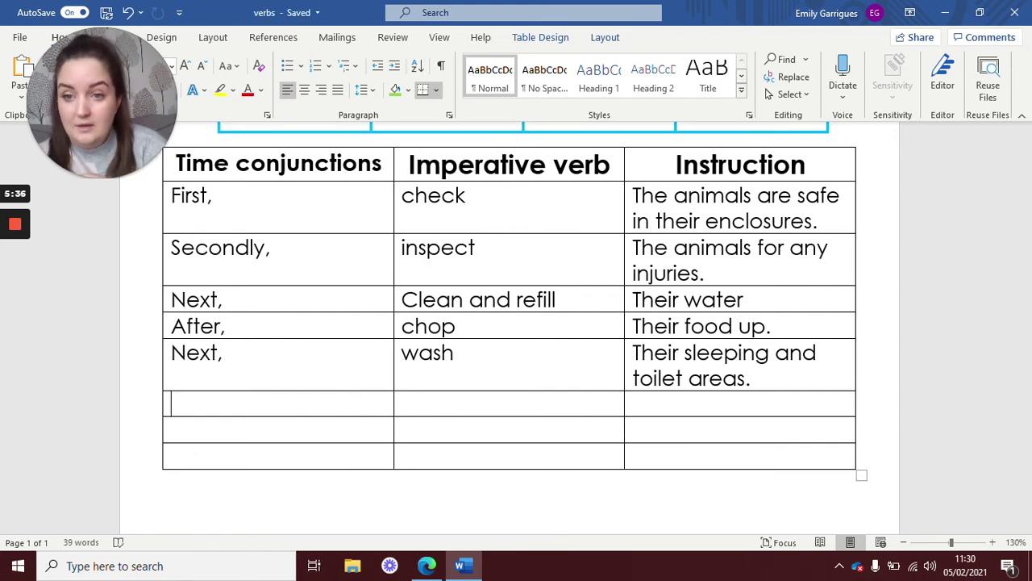
Fill row six with After that, Play and train, and 'Your animal.'
text(At)
key(BackSpace)
text(fter that,)
click(402, 404)
text(Play and train)
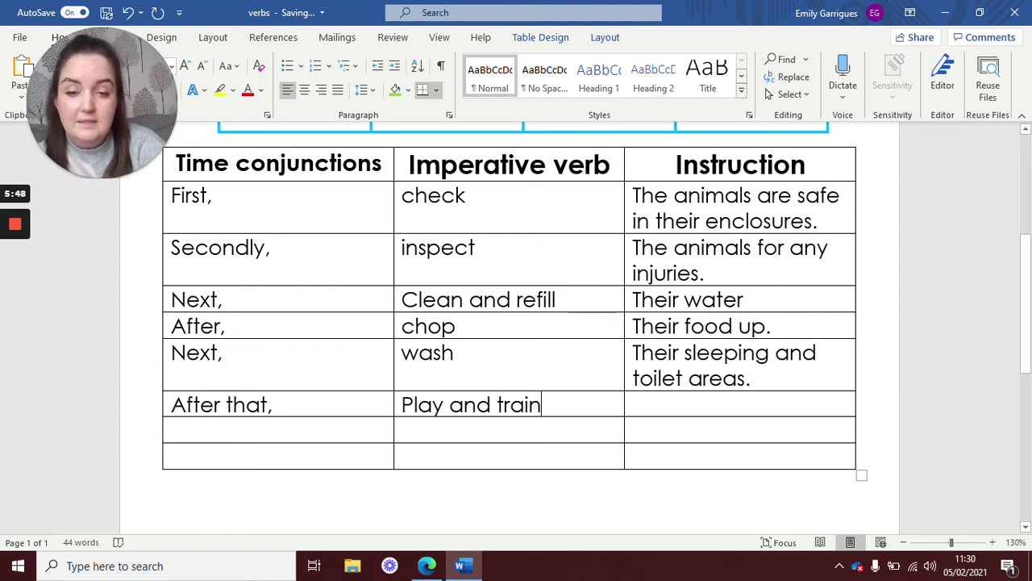
click(634, 404)
text(Your anim)
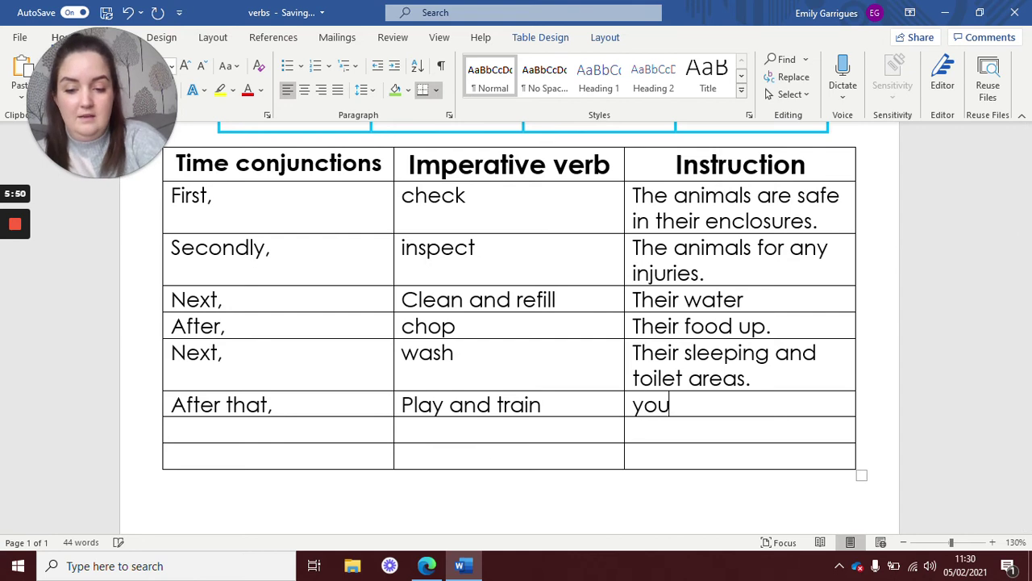
text(al.)
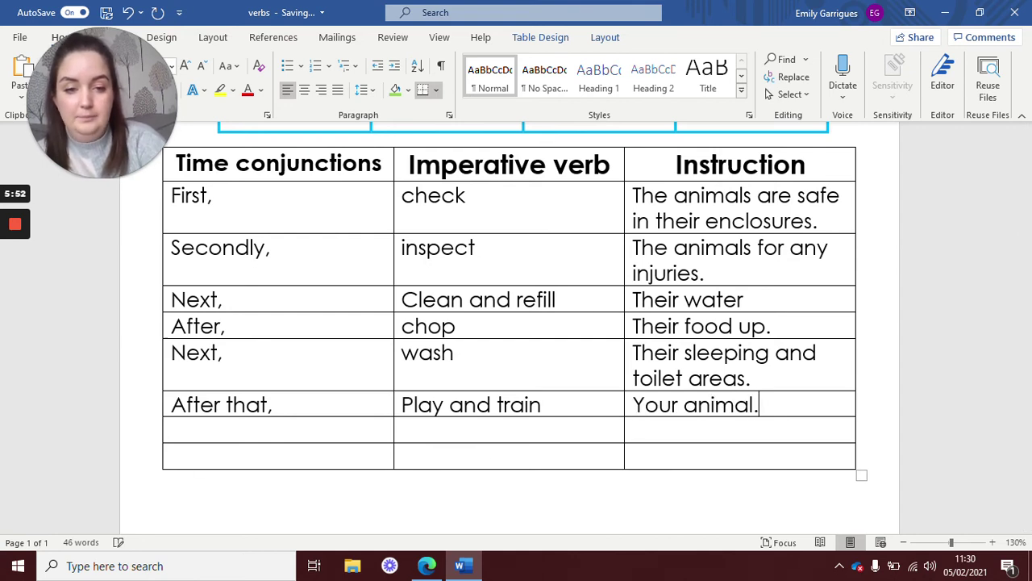
click(171, 429)
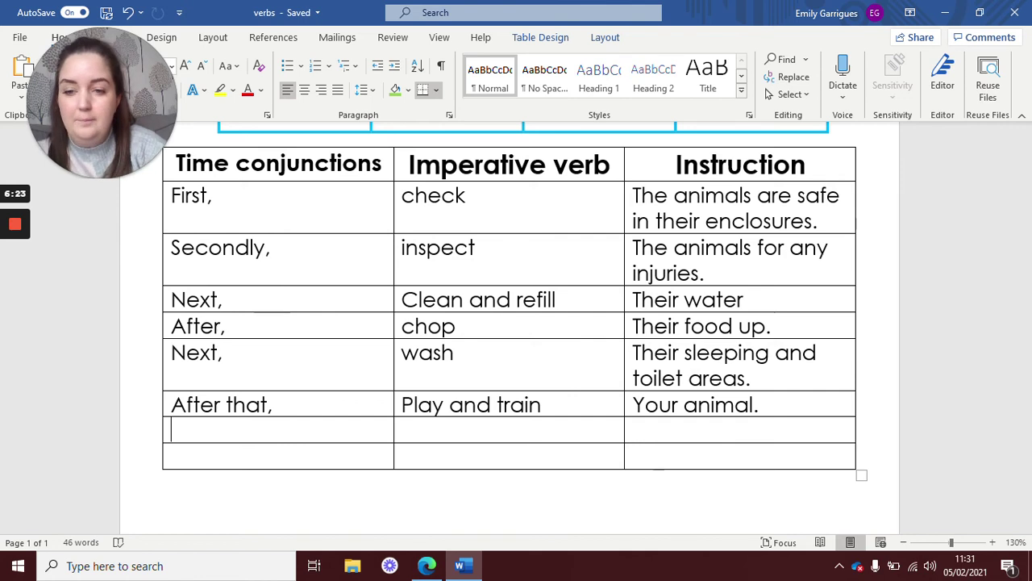
Fill row seven with Later, write and 'notes about what your animal did in the day.', then begin Finally,
text(Later,)
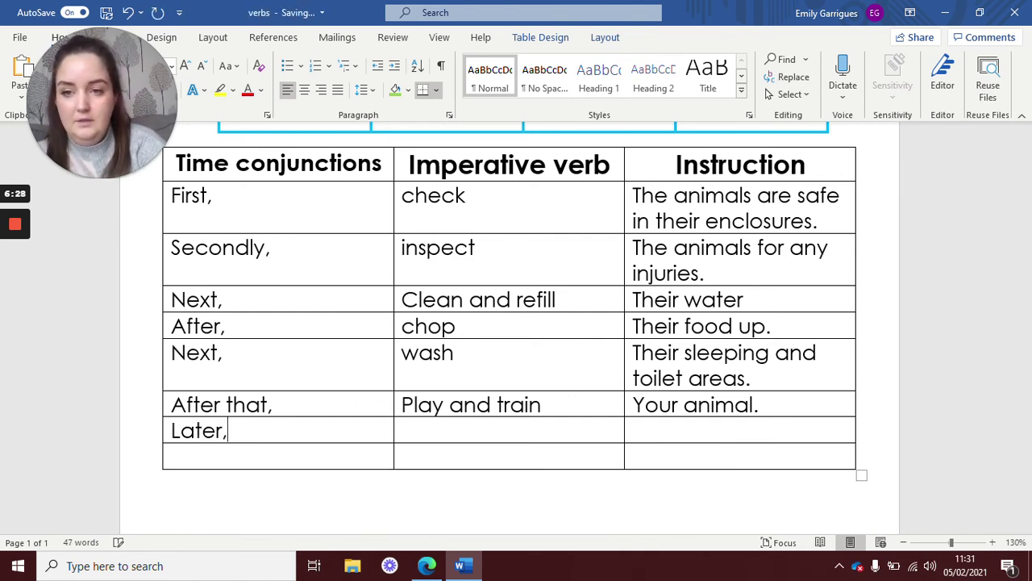
click(403, 430)
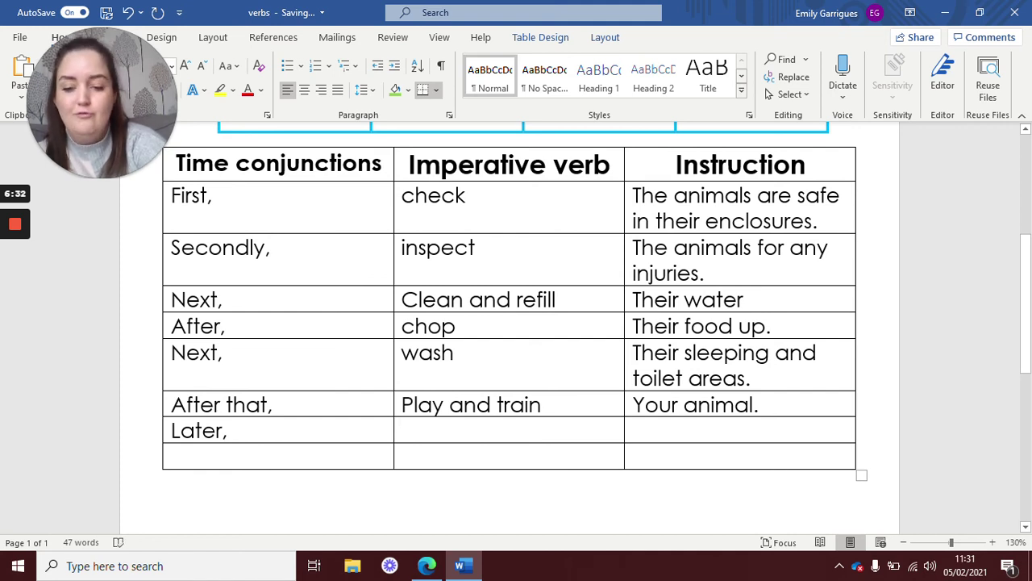
text(write)
click(634, 430)
text(noted)
key(BackSpace)
text(s about what your anim)
text(a)
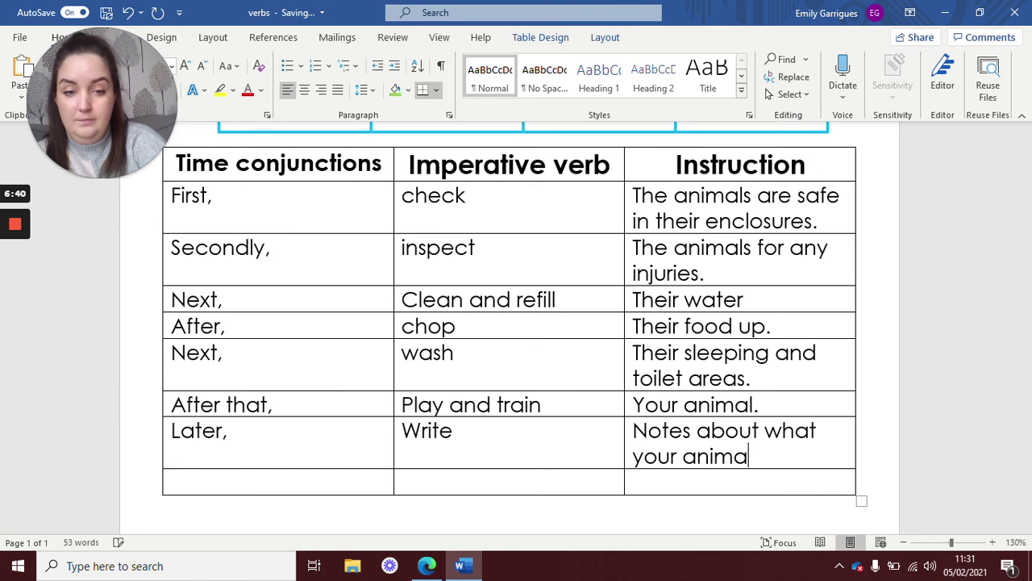
text(l did in the)
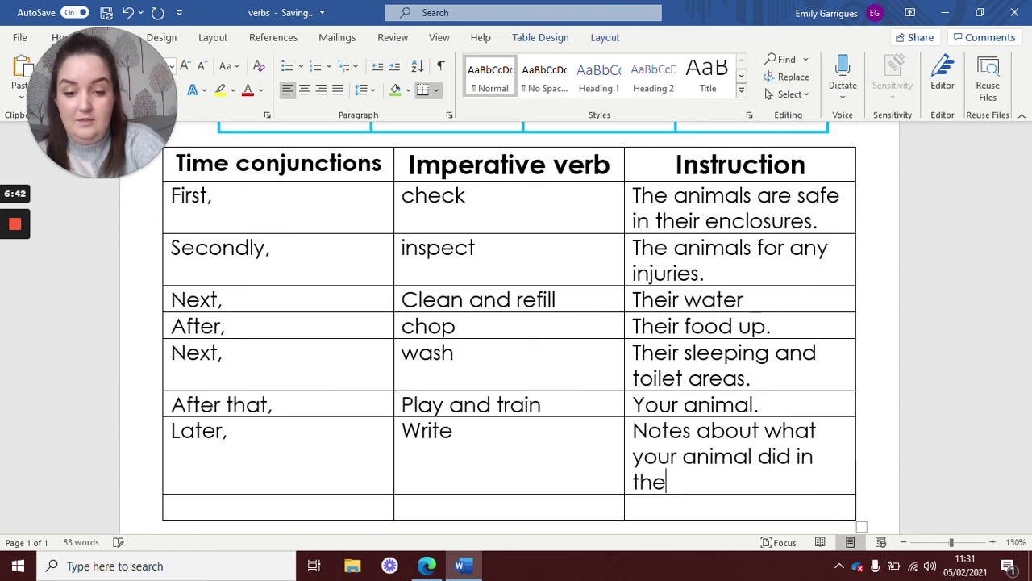
text( day.)
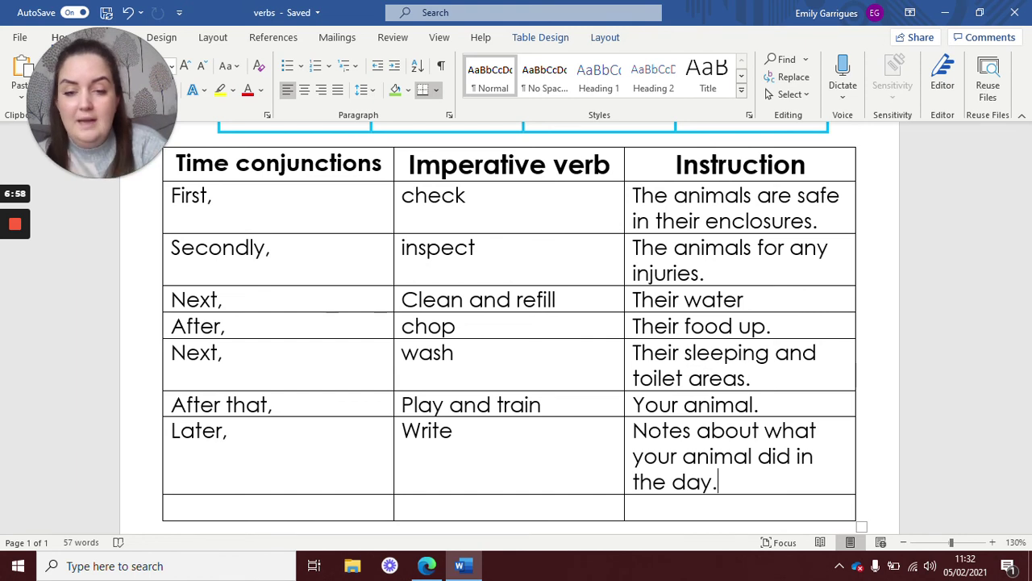
click(172, 506)
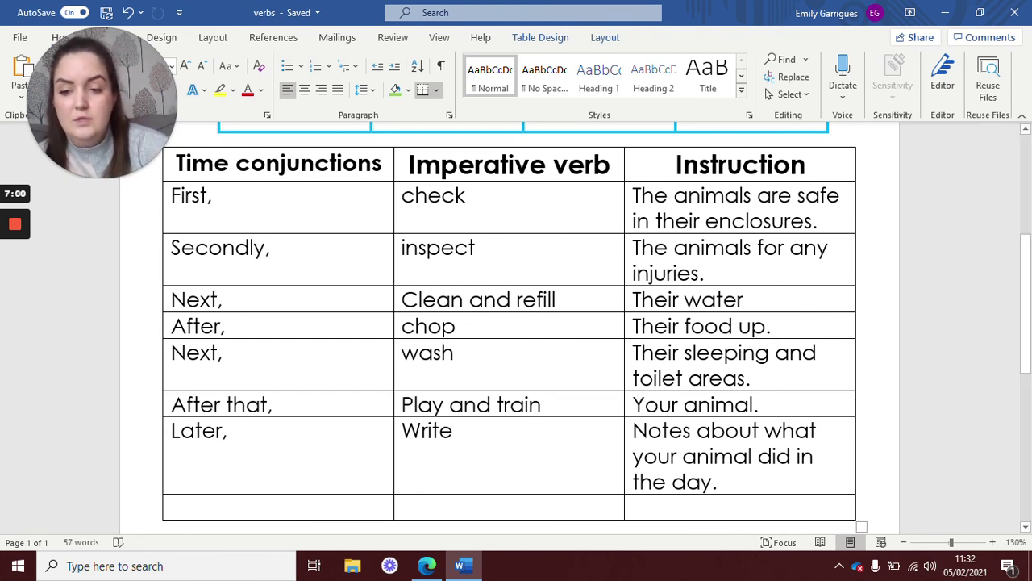
text(Finally,)
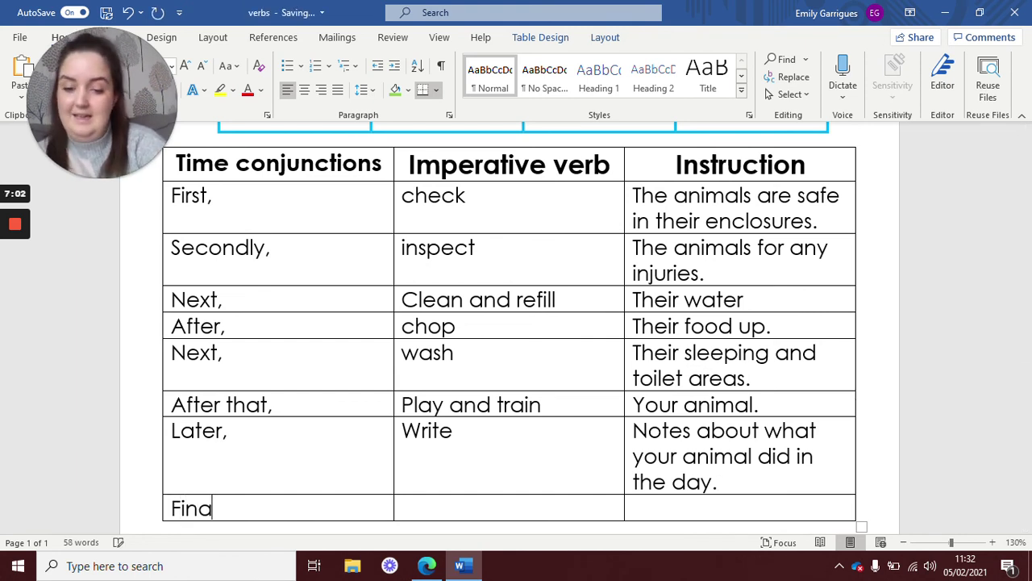
Complete the bottom row with double check and 'all the enclosures and gates are locked and safe.'
click(402, 506)
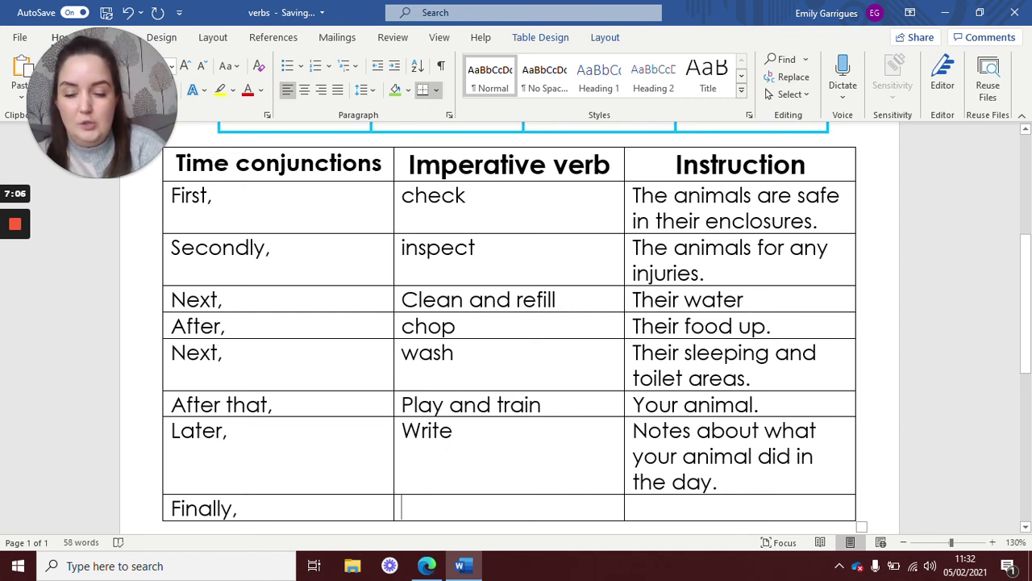
text(double check)
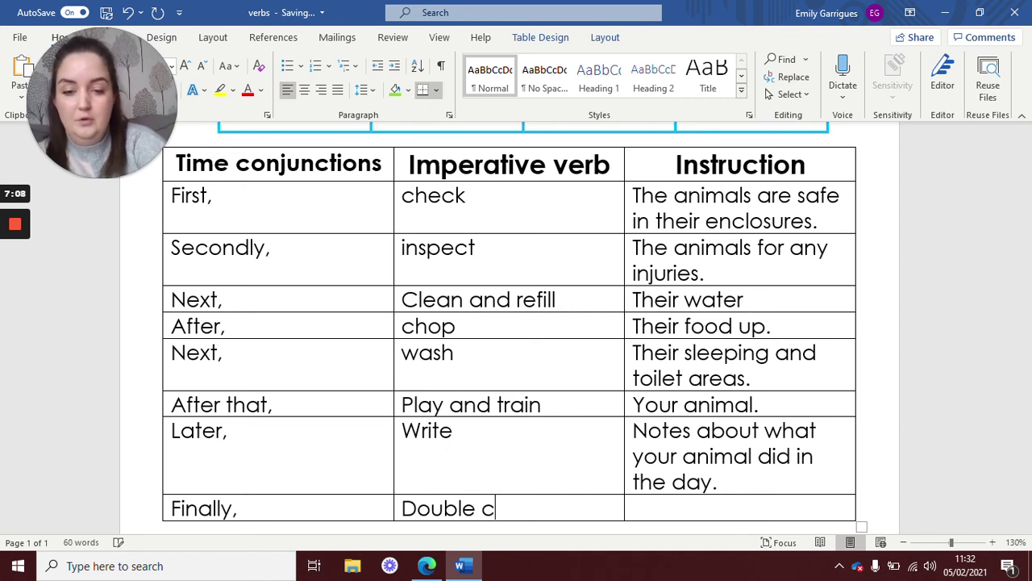
click(634, 506)
text(all the encl)
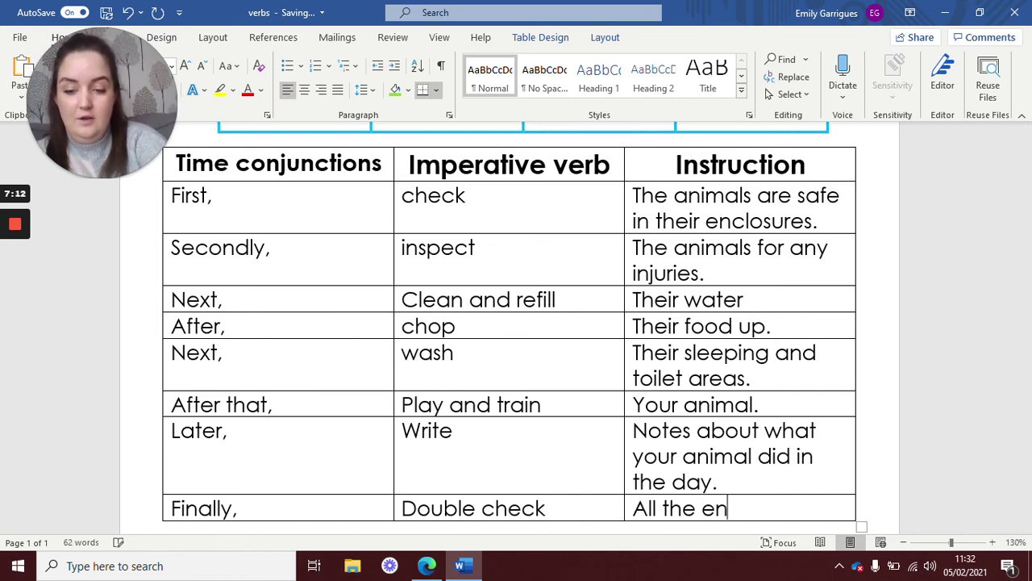
text(osures a)
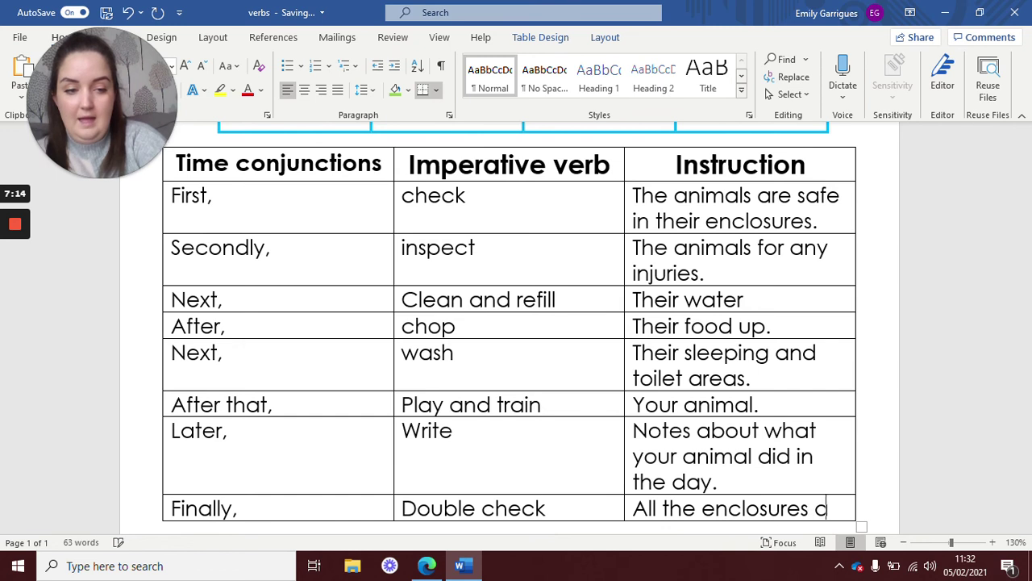
text(nd gates an)
key(BackSpace)
text(re locked )
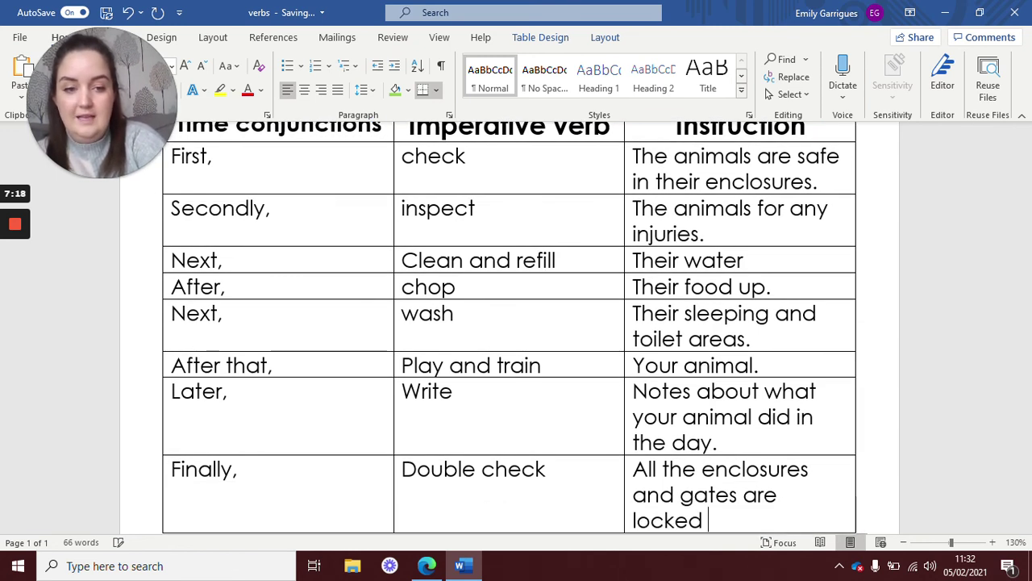
text(and safe)
key(BackSpace)
text(fe.)
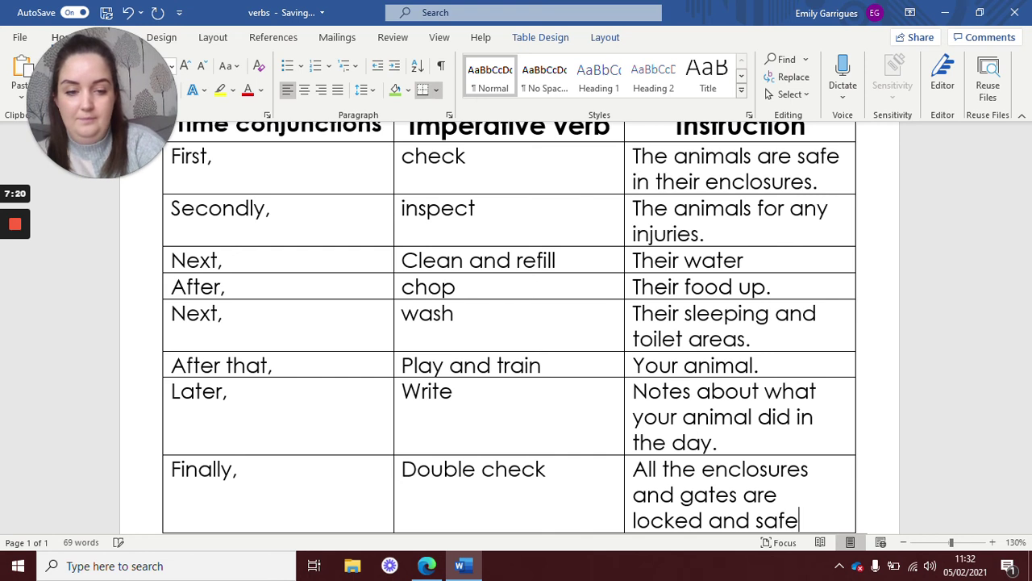